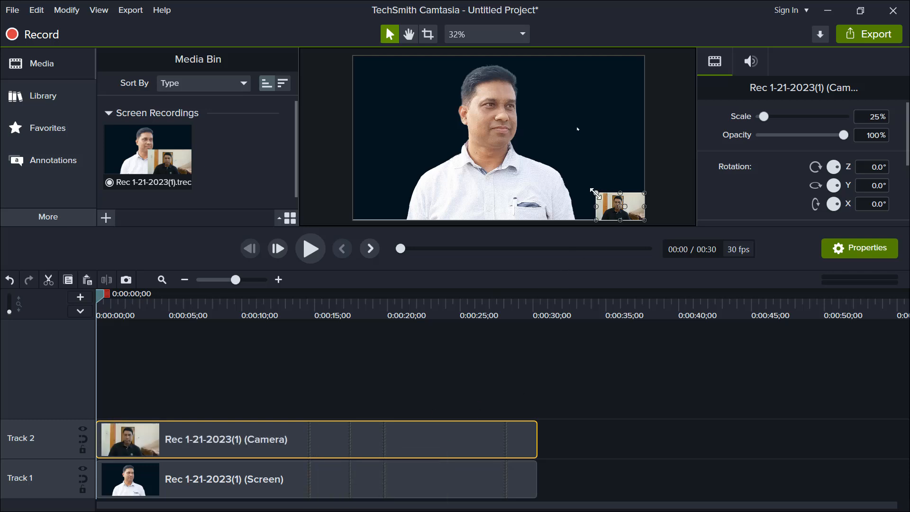
- Enlarge the camera clip to about 90.7% scale and add a yellow circle shape on Track 3 spanning the whole recording
left_click_drag(595, 193, 466, 141)
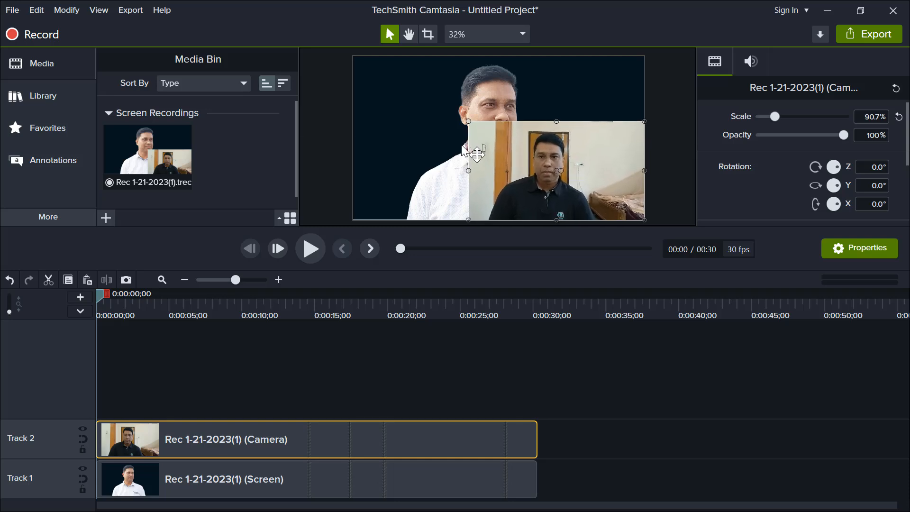
left_click(61, 162)
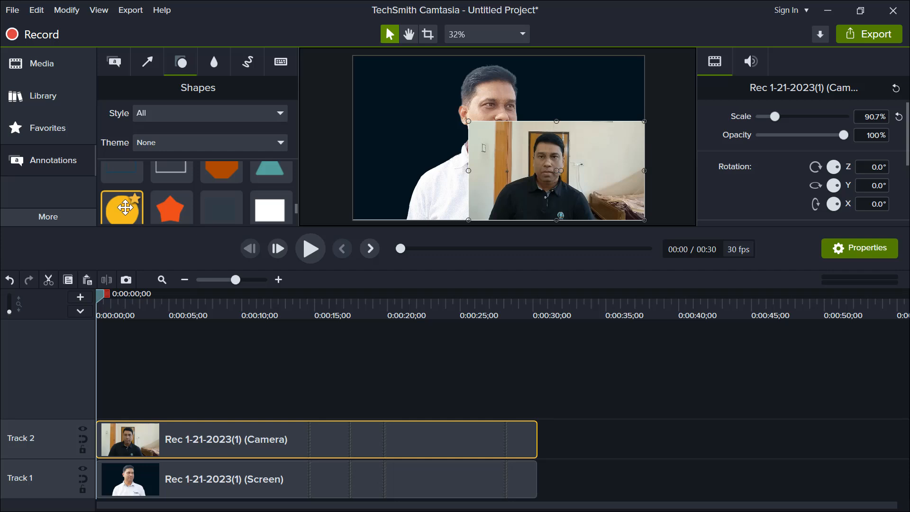
mouse_move(125, 207)
left_mouse_down()
mouse_move(143, 342)
mouse_move(140, 395)
mouse_move(77, 400)
left_mouse_up()
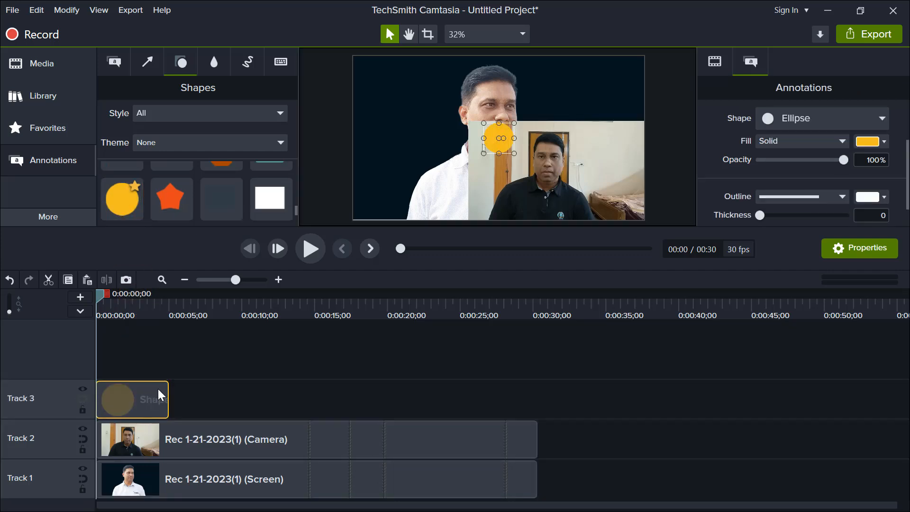
left_click_drag(168, 398, 537, 418)
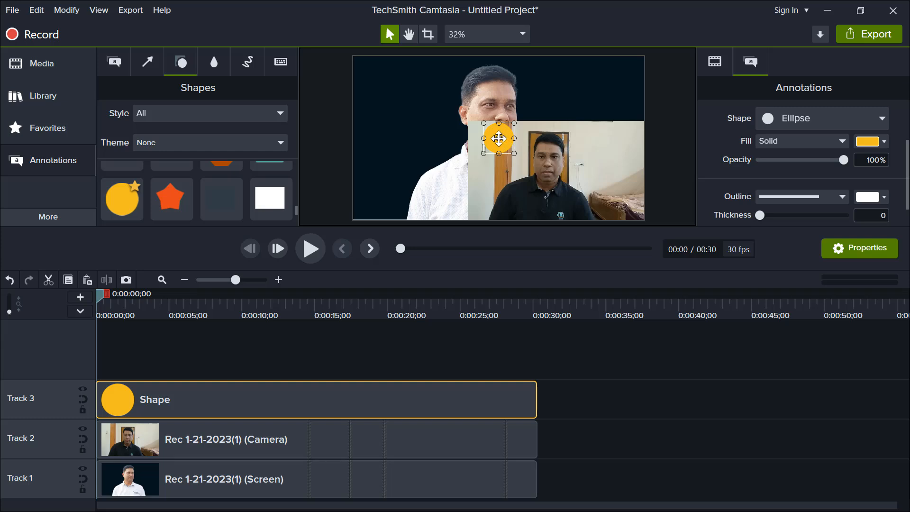
- Enlarge the yellow circle and centre it over the face in the camera clip, using 76% opacity to align it and then restoring 100%
mouse_move(497, 138)
left_mouse_down()
mouse_move(548, 165)
mouse_move(473, 105)
left_mouse_up()
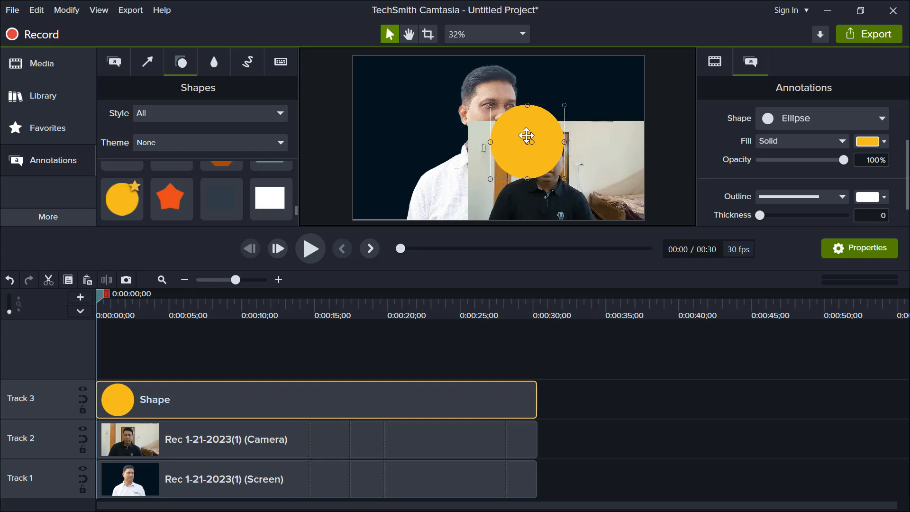
left_click_drag(526, 136, 544, 156)
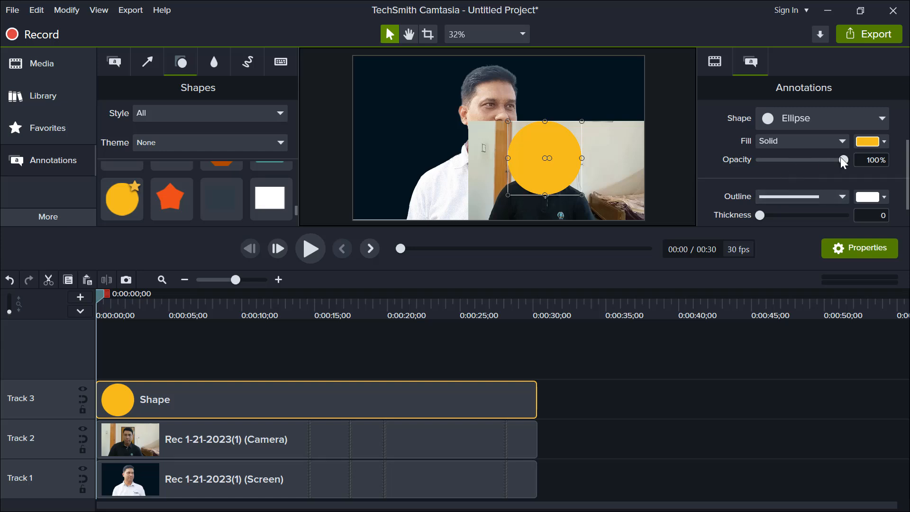
left_click_drag(841, 160, 820, 165)
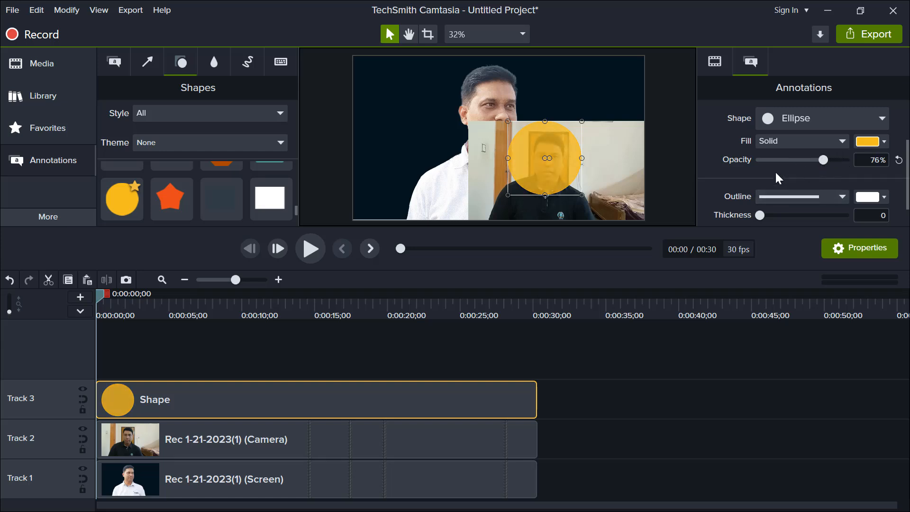
left_click_drag(552, 152, 555, 164)
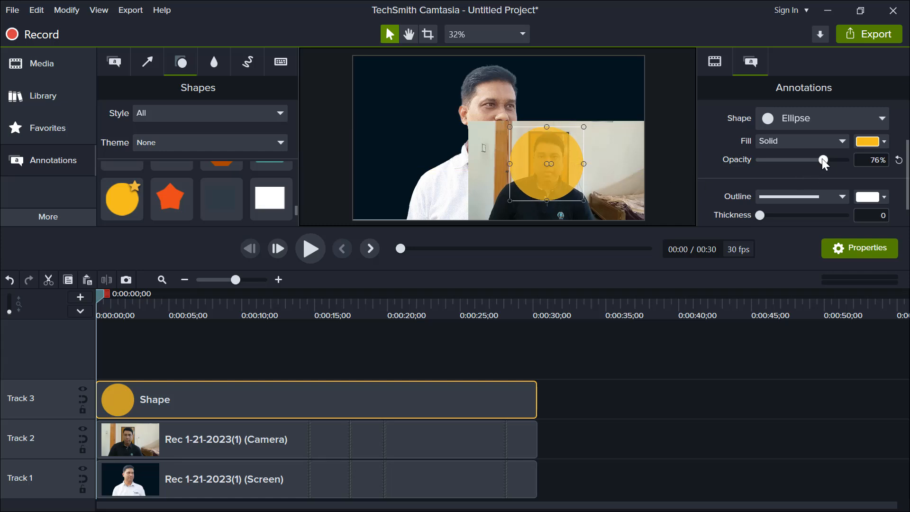
left_click_drag(822, 160, 846, 162)
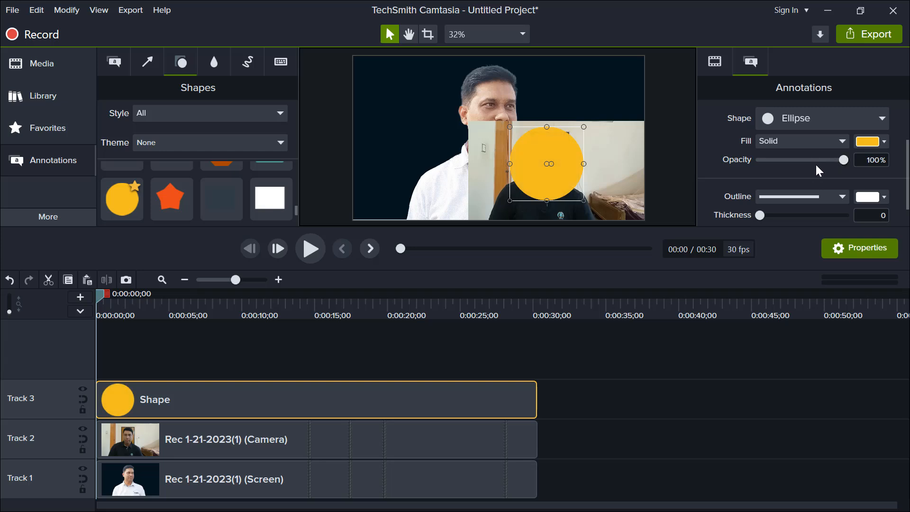
- Duplicate the full-length circle shape from Track 3 onto Track 4
left_click_drag(191, 402, 215, 398)
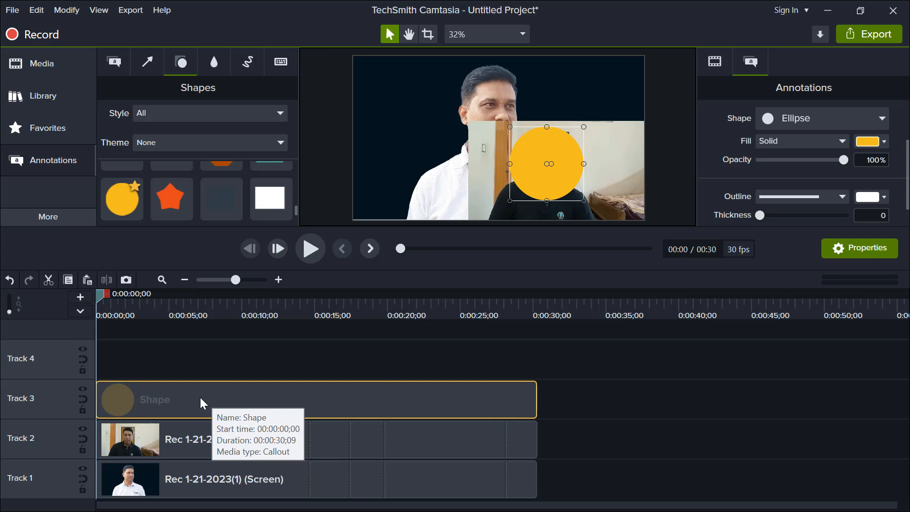
right_click(200, 397)
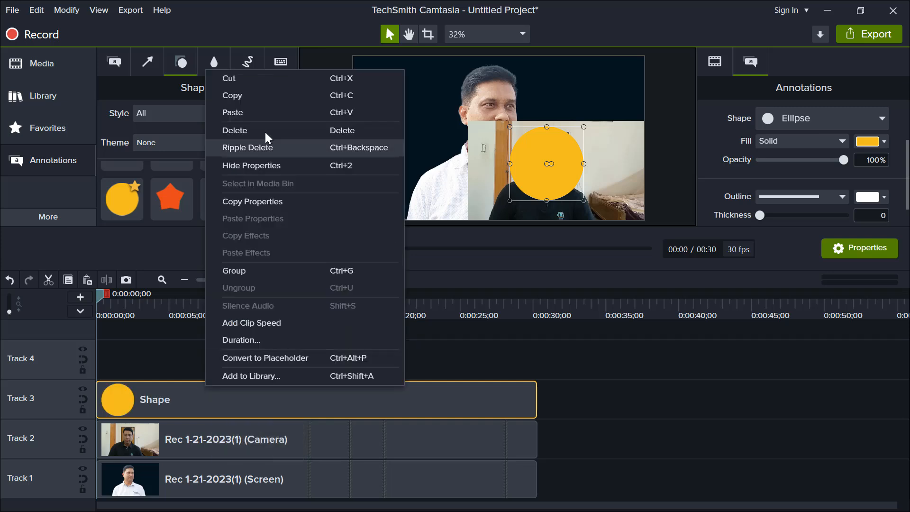
left_click(235, 98)
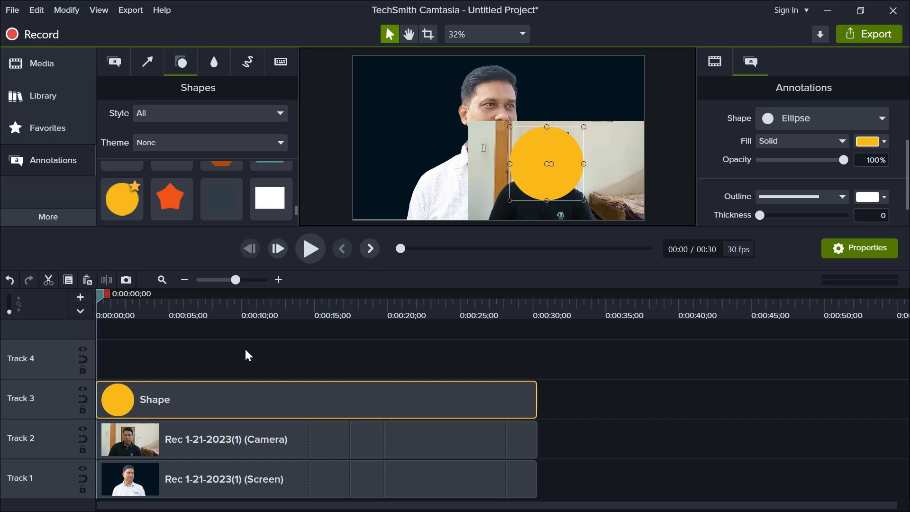
key("ctrl+v")
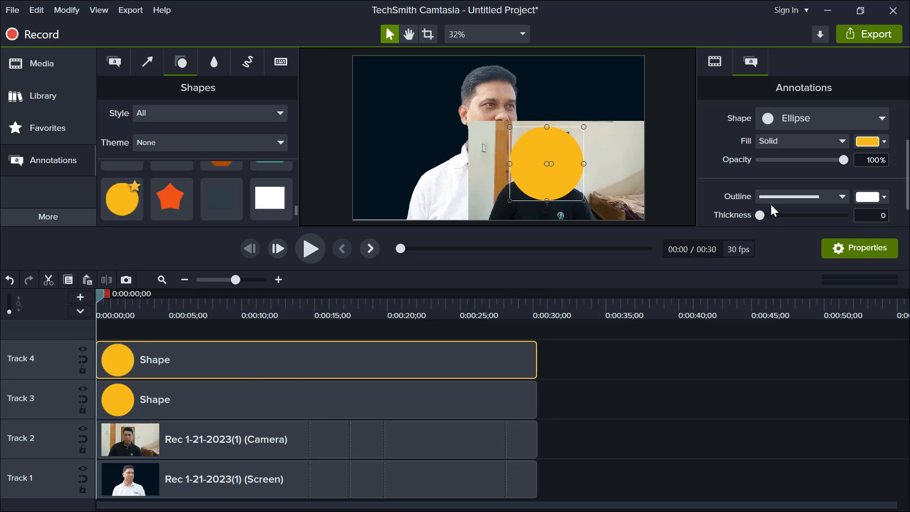
- Give the Track 4 circle 0% fill opacity and a solid white outline with a thickness of 22
left_click_drag(844, 160, 755, 163)
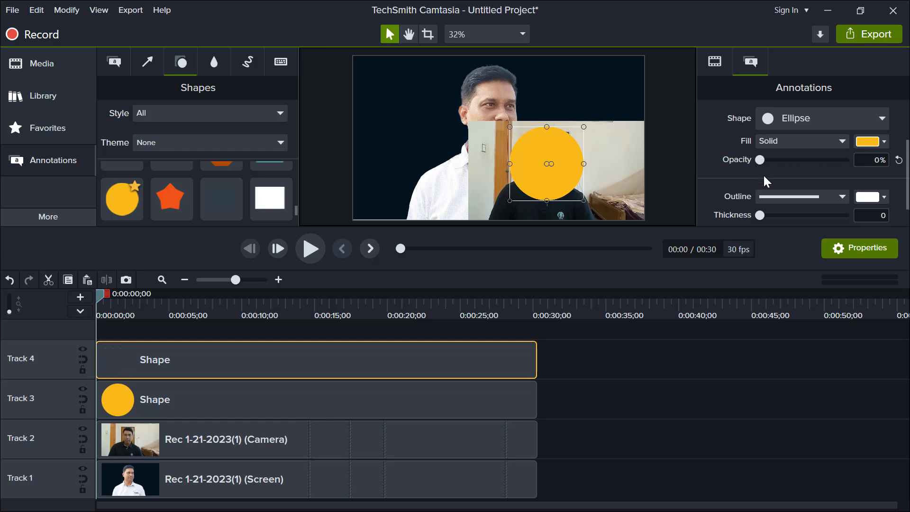
left_click(842, 196)
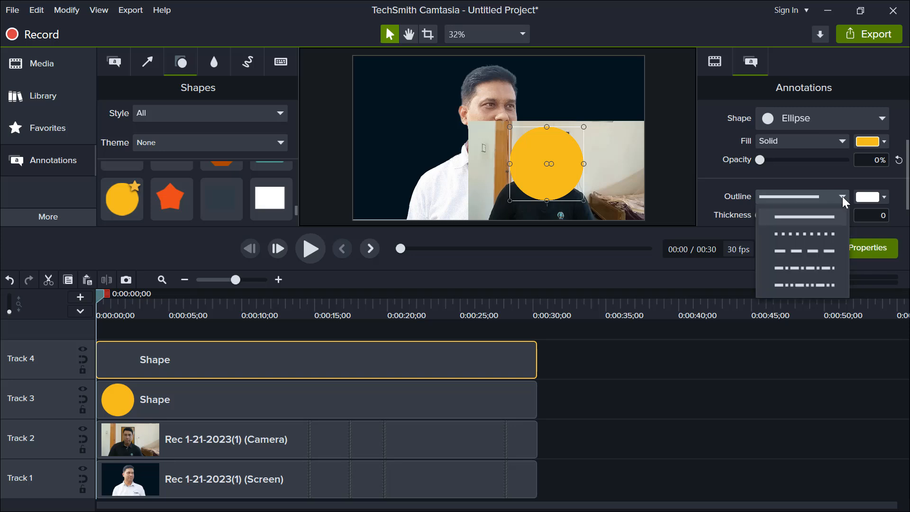
left_click(825, 214)
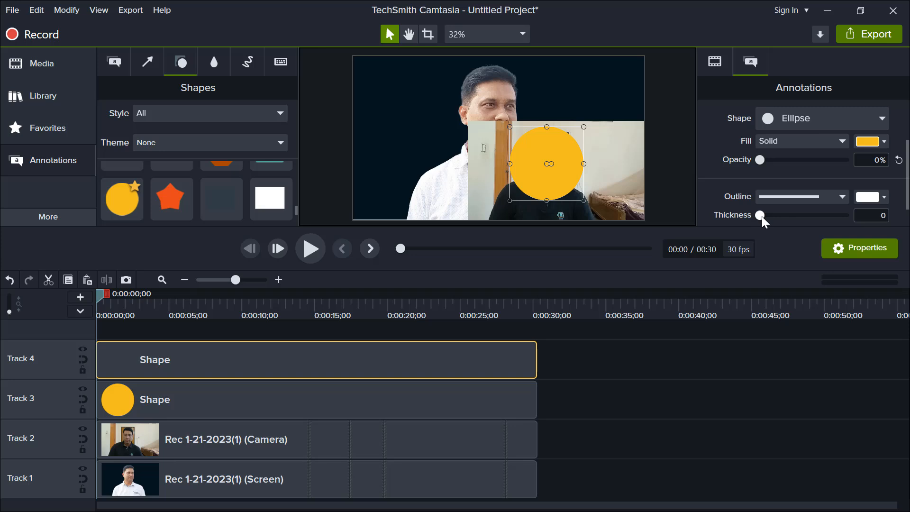
left_click_drag(760, 216, 780, 213)
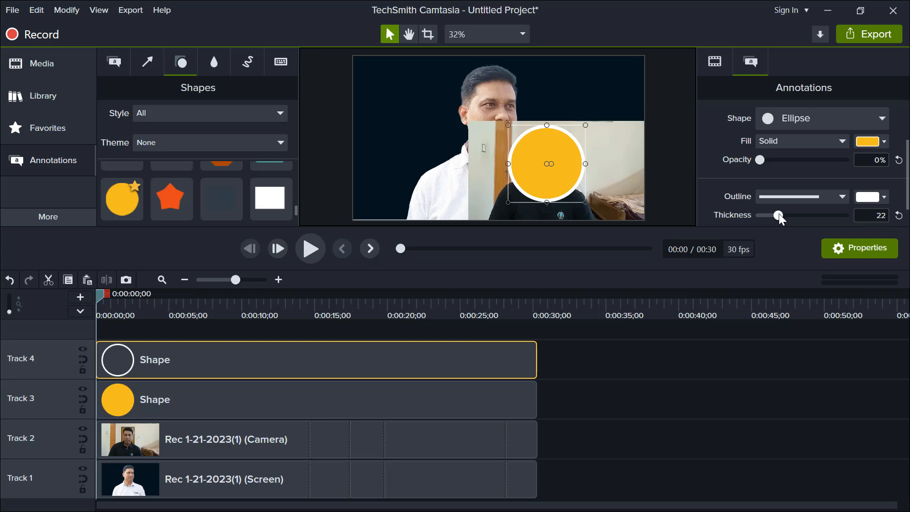
- Set the track matte mode of Track 3 to Alpha so its circle masks the camera clip
left_click(258, 403)
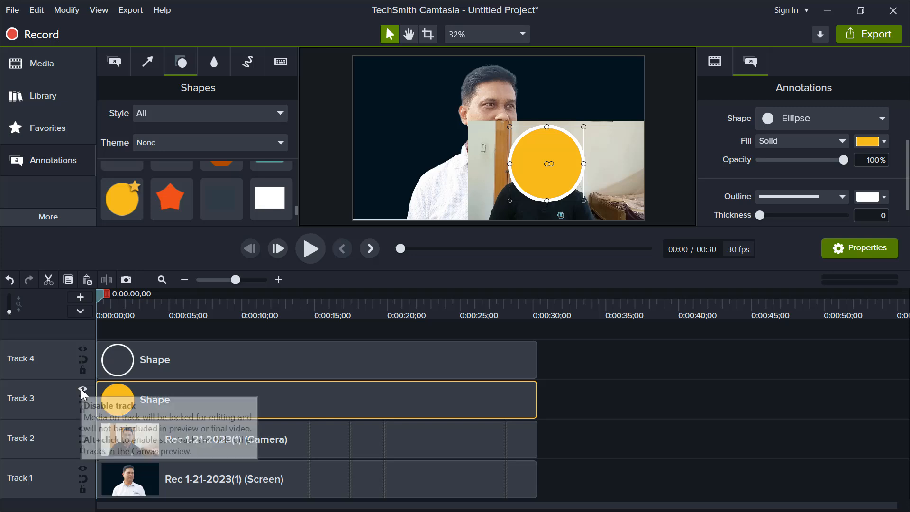
left_click(81, 389)
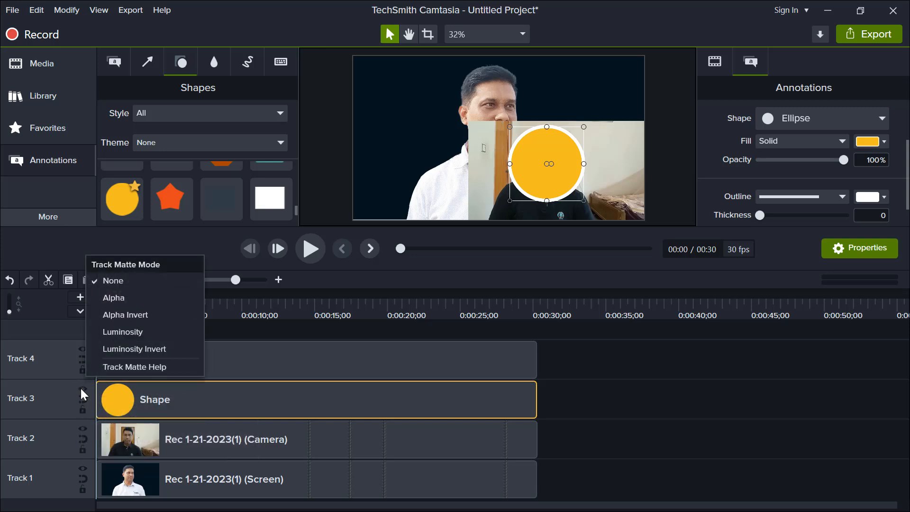
left_click(118, 298)
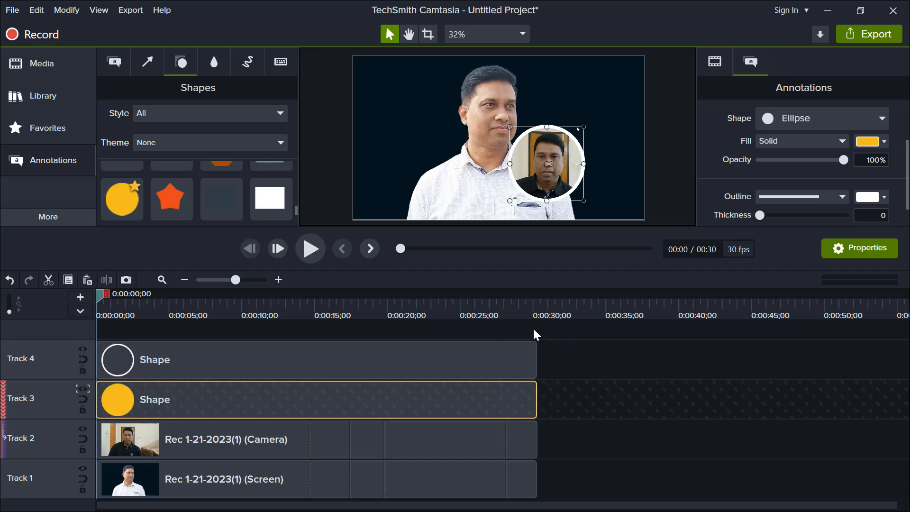
- Group the camera clip with both circle shapes and set the track matte mode of Track 3 to None
left_click_drag(533, 327, 531, 437)
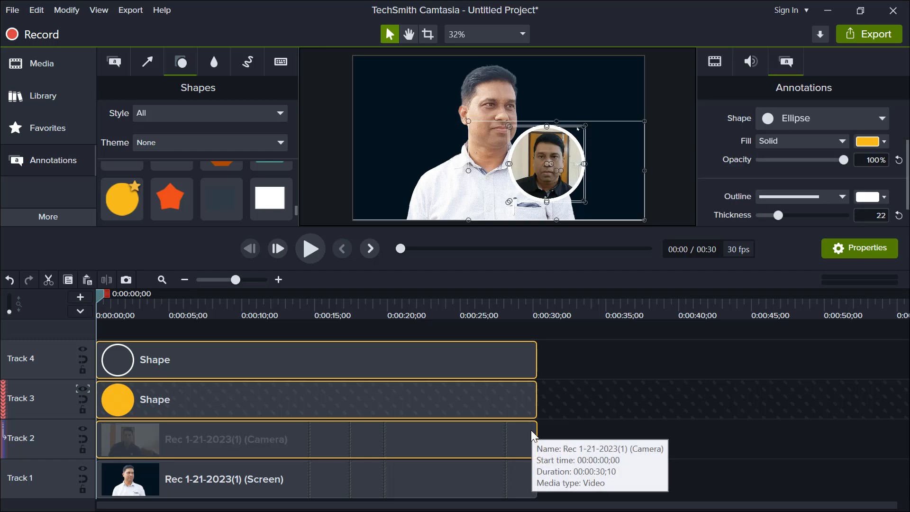
key("ctrl+g")
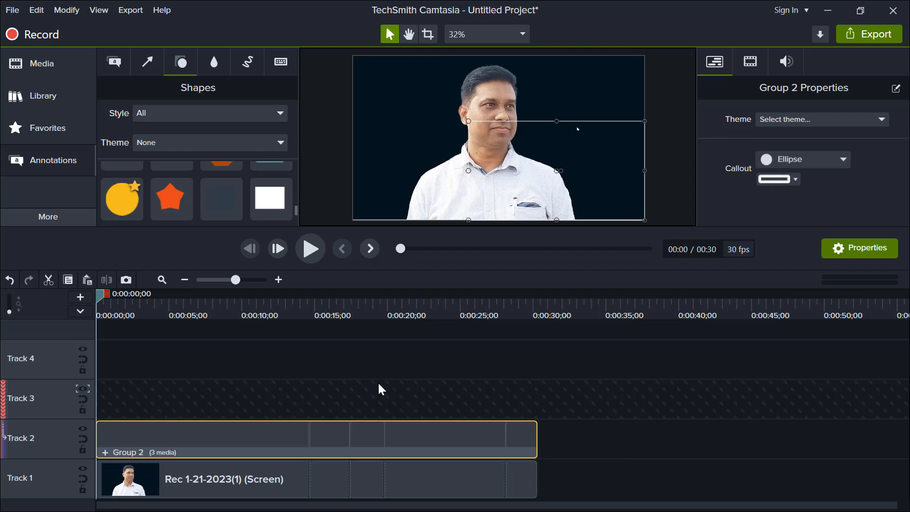
left_click(85, 391)
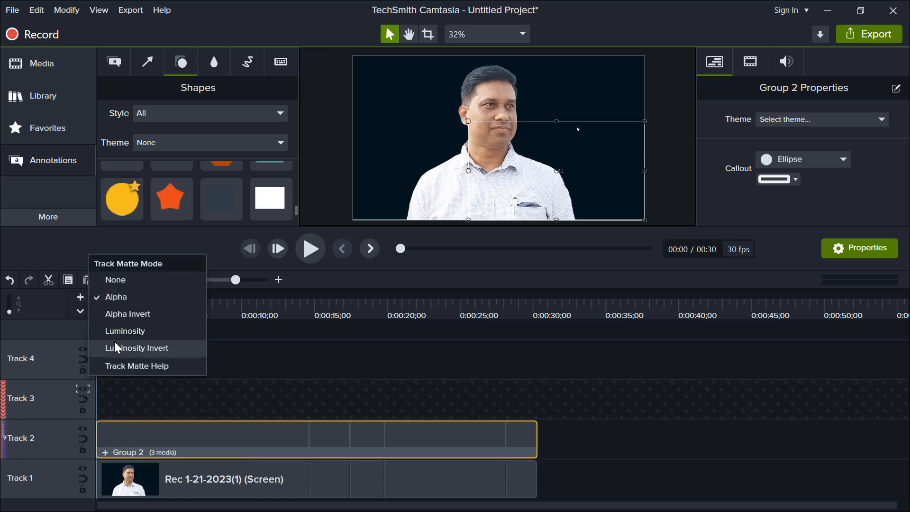
left_click(118, 281)
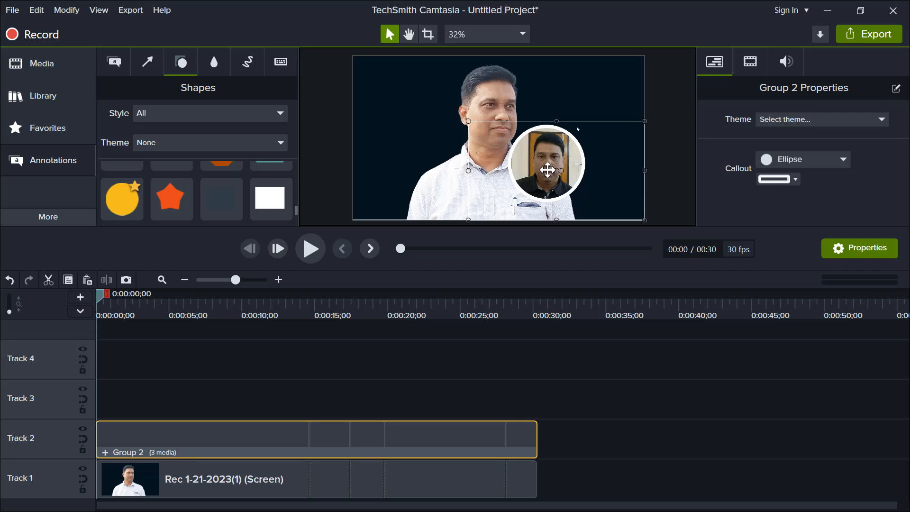
- Move the grouped circular camera view to the upper-left corner of the video frame and preview it up to about 18 seconds
left_click_drag(547, 170, 393, 101)
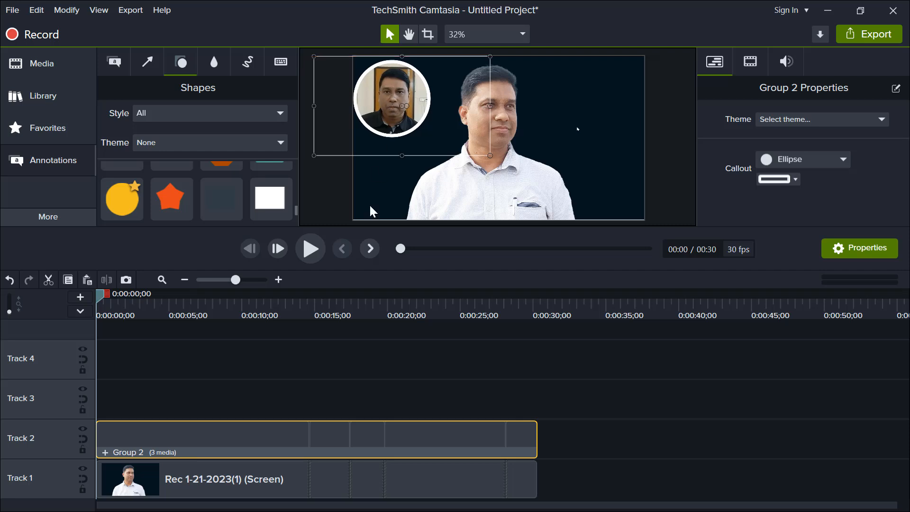
left_click(310, 247)
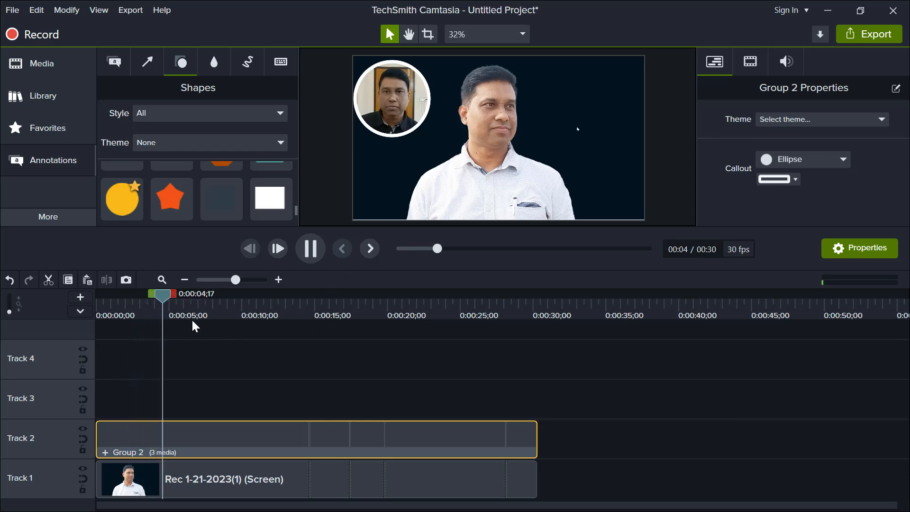
left_click_drag(199, 315, 358, 298)
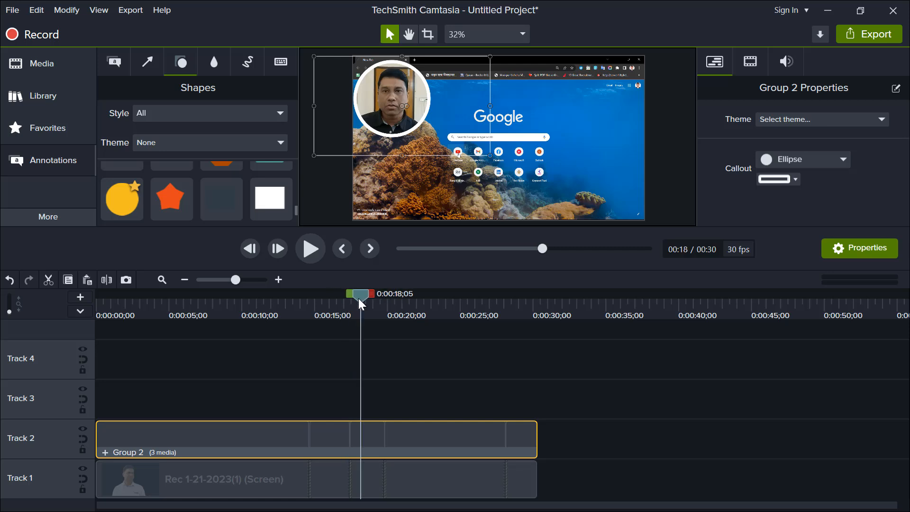
- Move the grouped circular camera view to the lower-right corner of the video frame and play back the result
left_click_drag(398, 112, 587, 179)
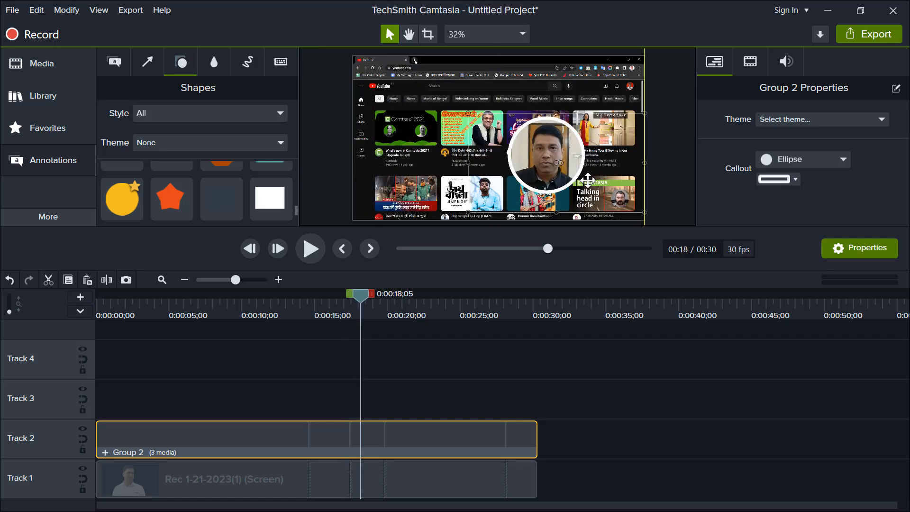
left_click(310, 248)
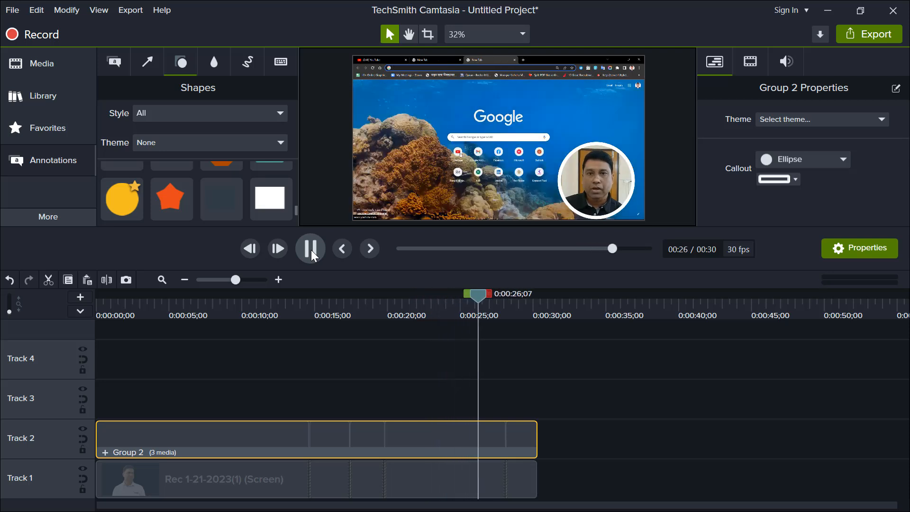
left_click(396, 315)
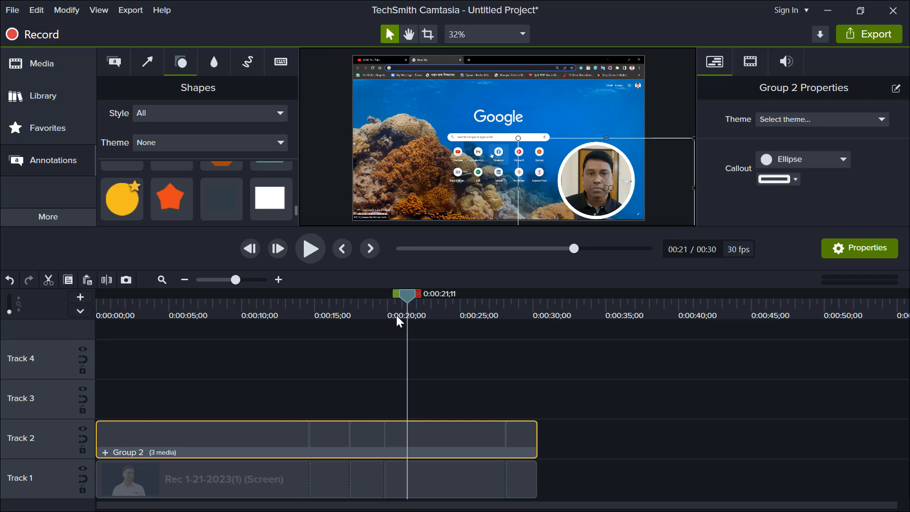